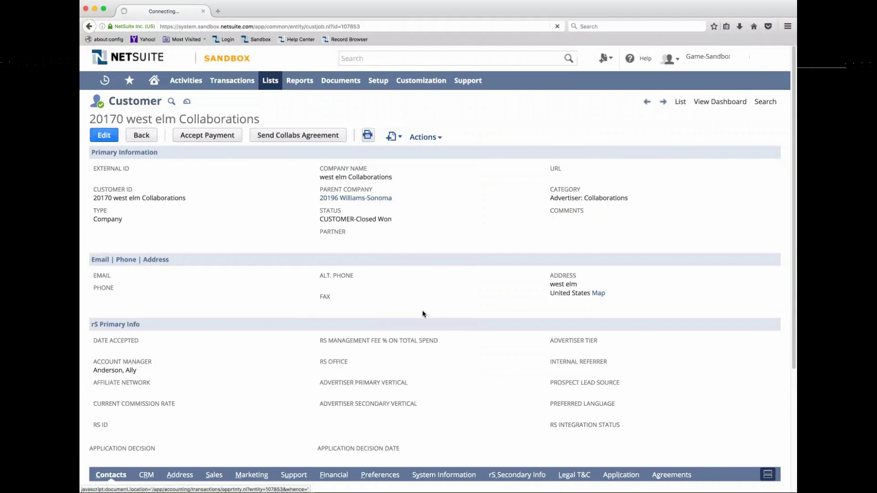
Enter campaign start date 1/1/2017, end date 3/31/2017 and title "Test Deposit Opp" on the new opportunity
text(1/1/2017)
key(Tab)
text(3/31/2017)
key(Tab)
key(Tab)
text(Test Deposit Gap)
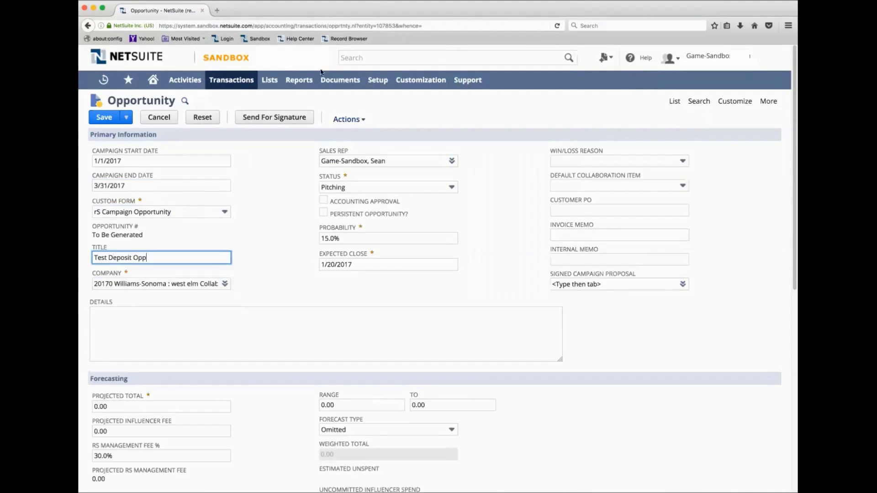
Set the opportunity's deposit type to "100% Up Front / Remaining Terms USD" and save the opportunity
scroll(215, 282, down, 8)
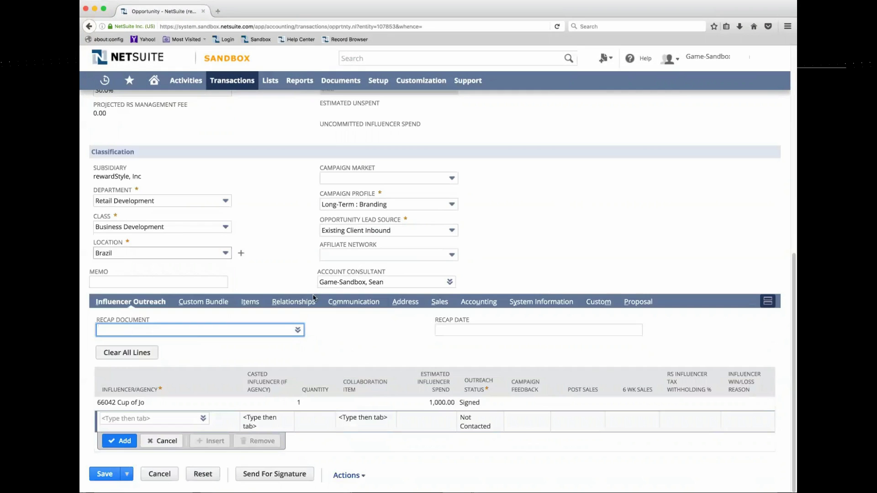
click(439, 302)
scroll(289, 302, down, 3)
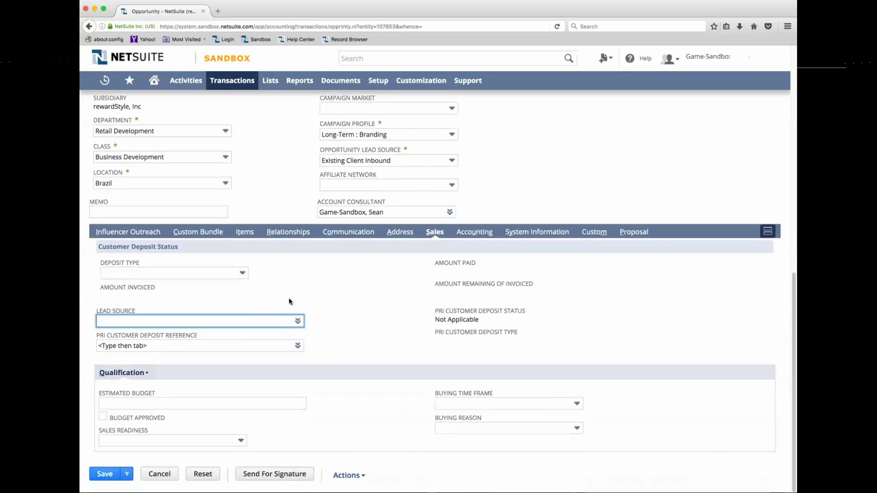
click(216, 273)
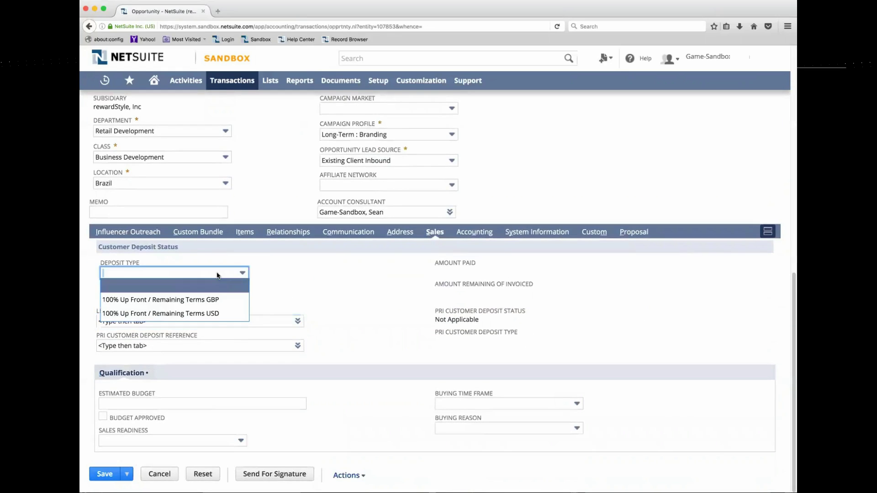
click(210, 314)
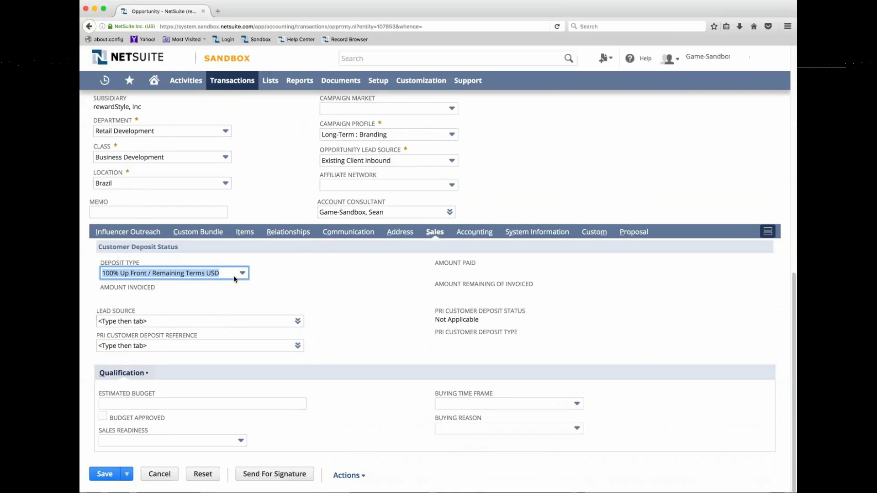
click(396, 300)
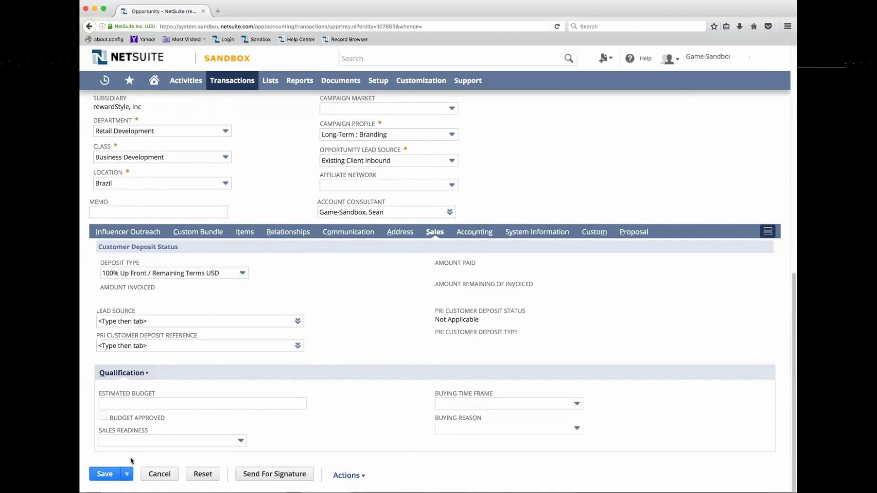
scroll(191, 270, up, 15)
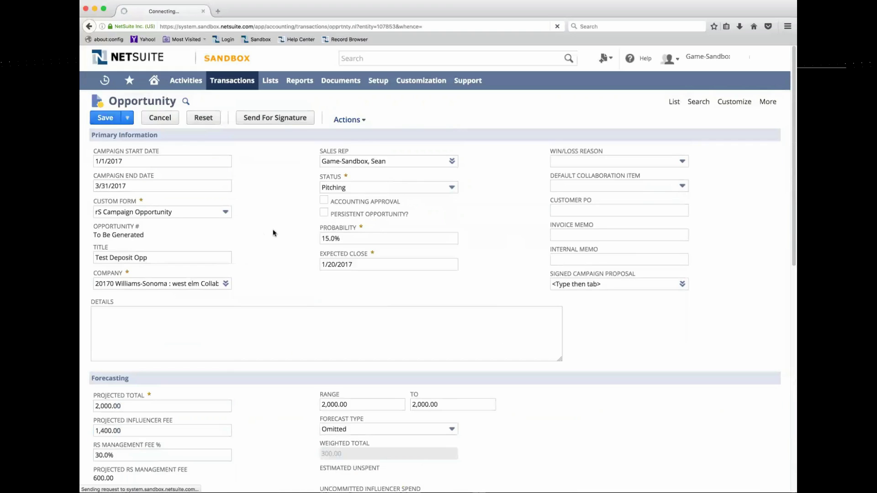
Review the saved opportunity's items, projected total and customer deposit status
scroll(274, 238, down, 10)
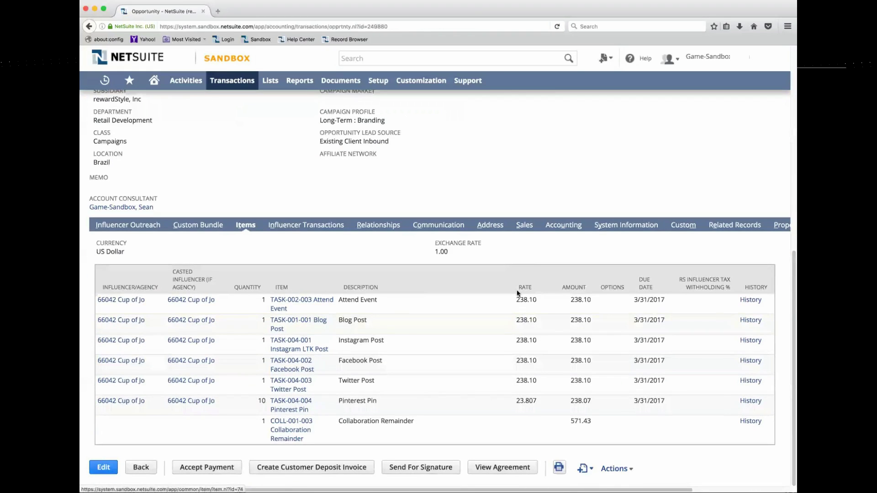
scroll(549, 380, up, 8)
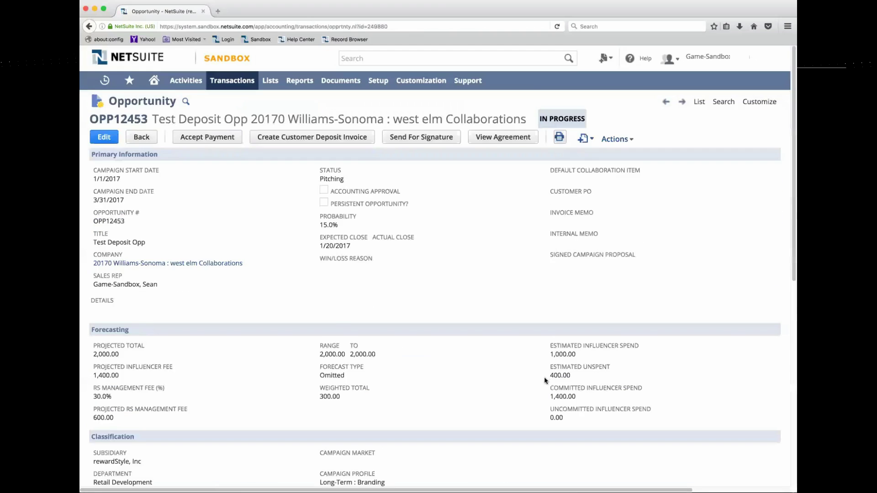
scroll(336, 329, down, 5)
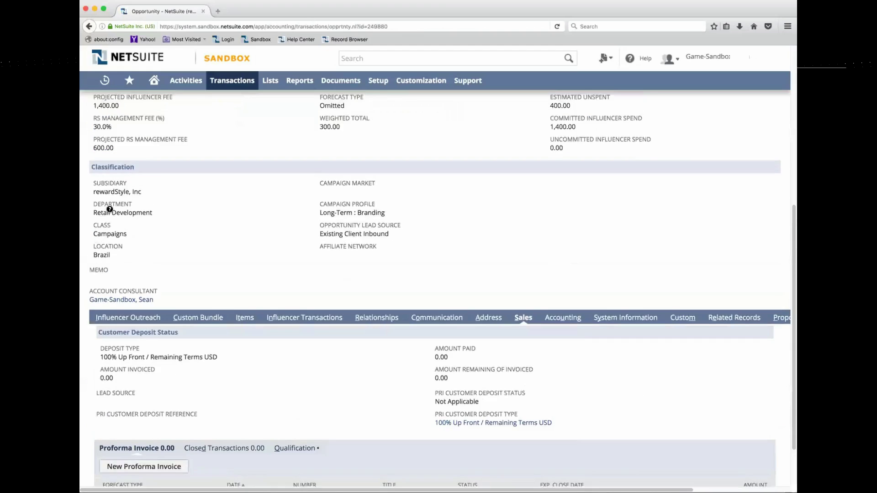
drag(133, 156, 103, 147)
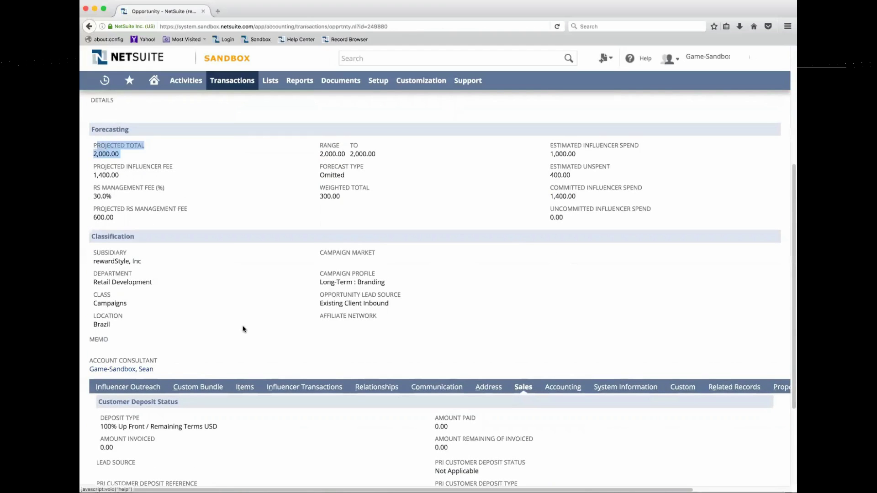
scroll(223, 402, down, 1)
drag(216, 399, 126, 394)
scroll(214, 280, up, 3)
scroll(215, 284, up, 2)
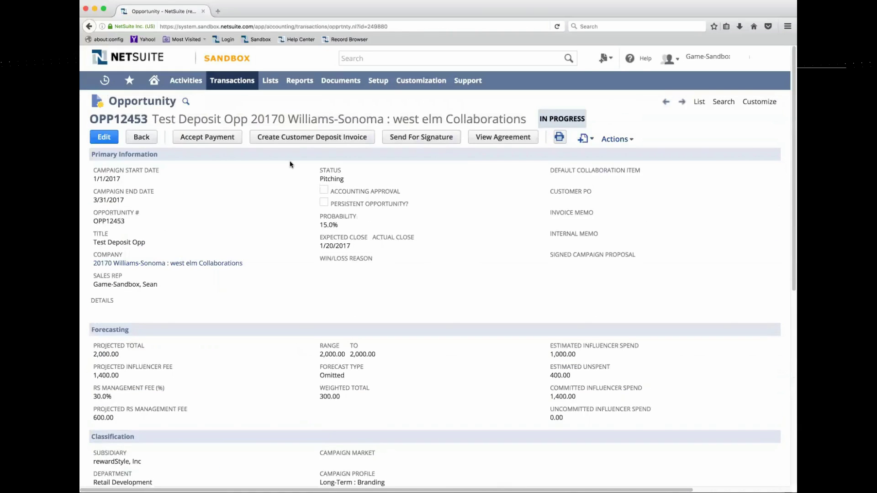
Create a customer deposit invoice from the opportunity and check its deposit reference and status in the sales details
click(342, 137)
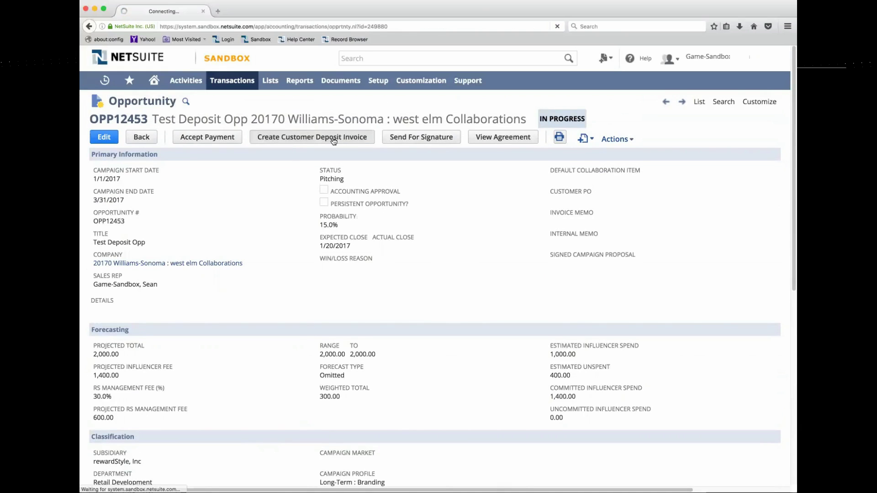
scroll(275, 201, down, 5)
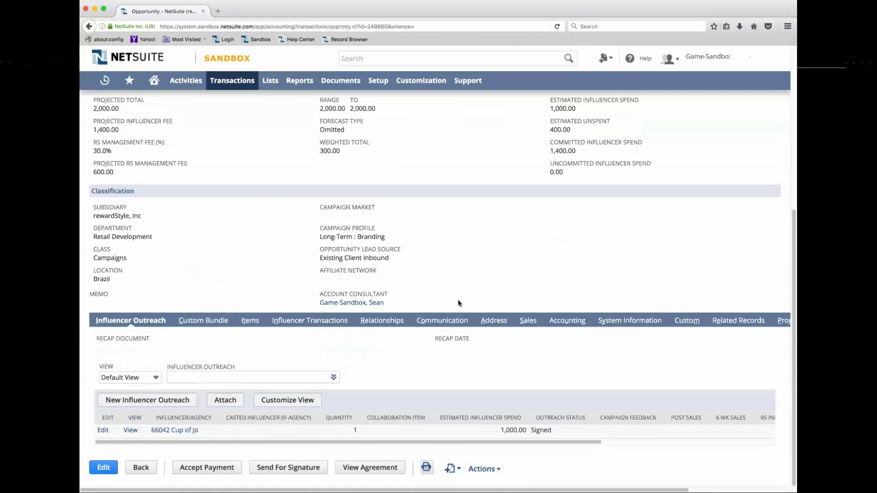
click(530, 322)
scroll(529, 321, down, 2)
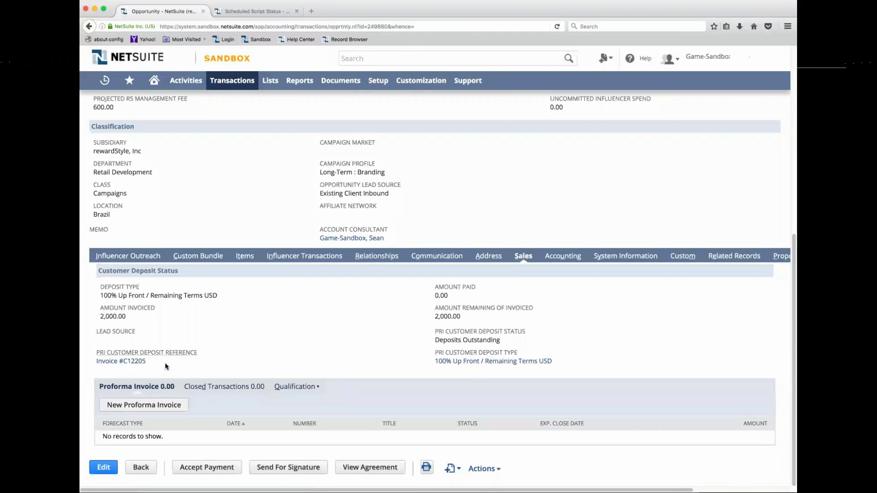
drag(147, 362, 95, 351)
mouse_move(420, 335)
mouse_down()
mouse_move(475, 315)
mouse_move(423, 311)
mouse_move(433, 315)
mouse_move(423, 335)
mouse_up()
Open the referenced deposit invoice and examine its task lines, advance payment line and summary
click(132, 362)
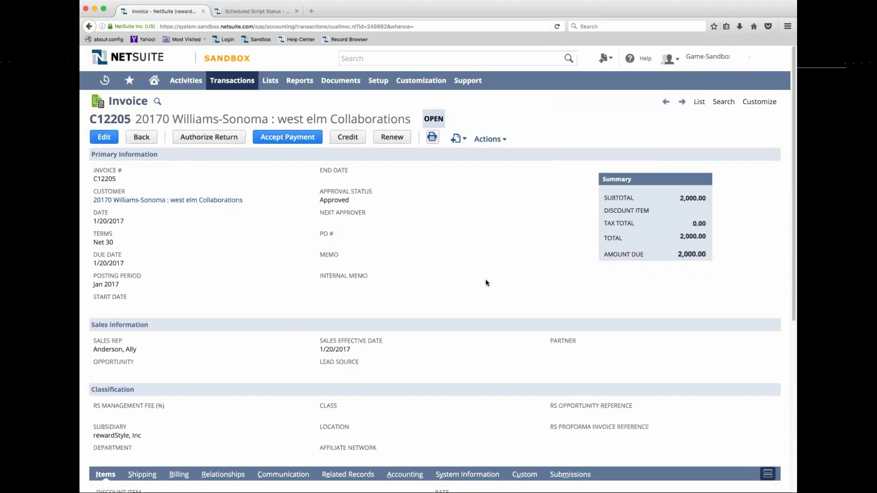
scroll(486, 283, down, 5)
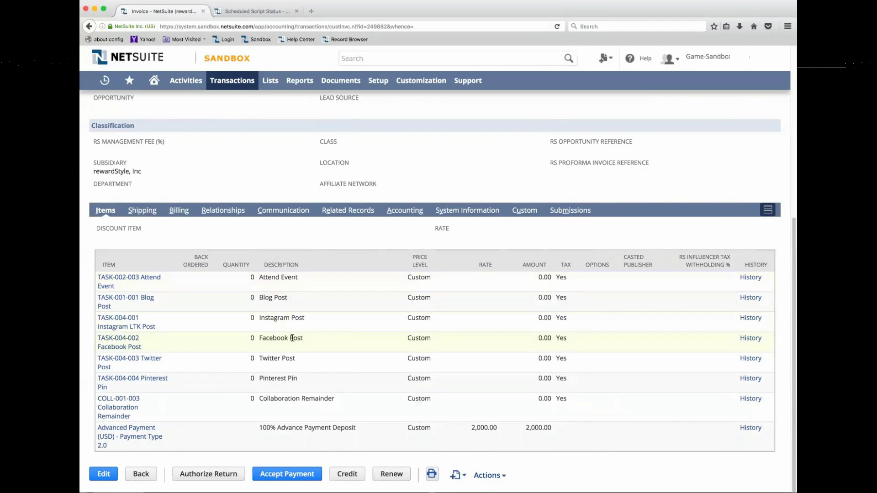
drag(594, 402, 86, 278)
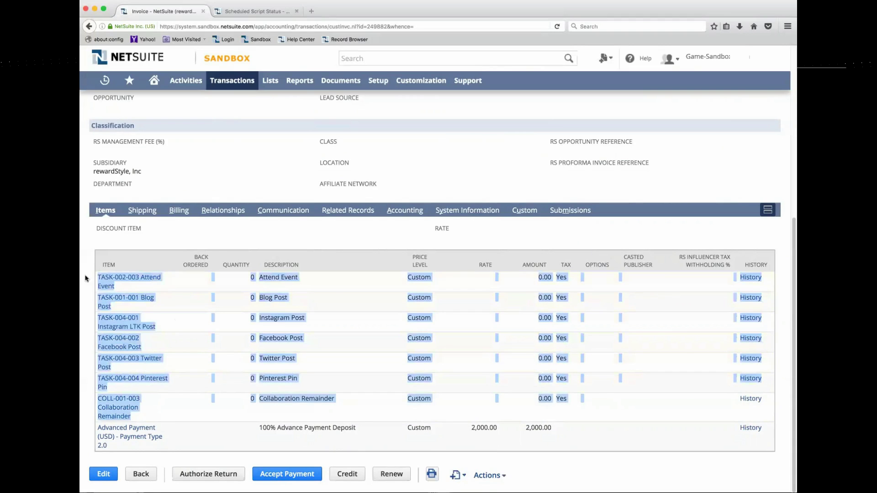
click(179, 261)
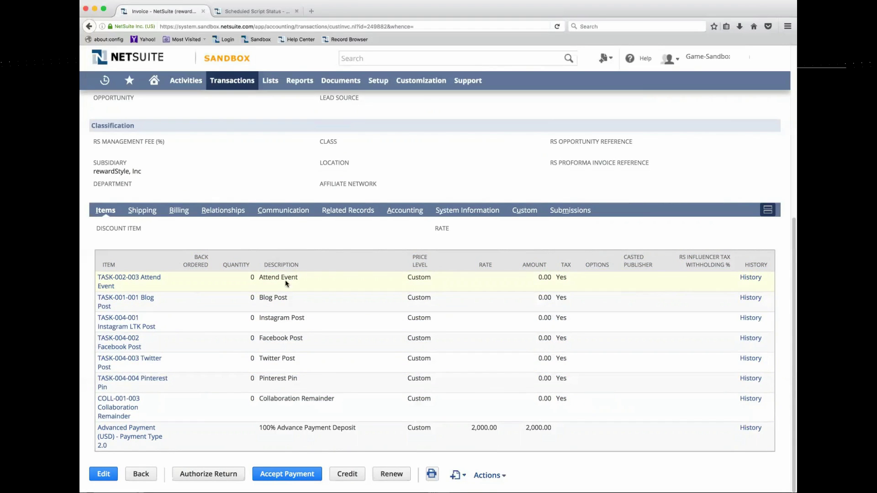
drag(259, 278, 582, 401)
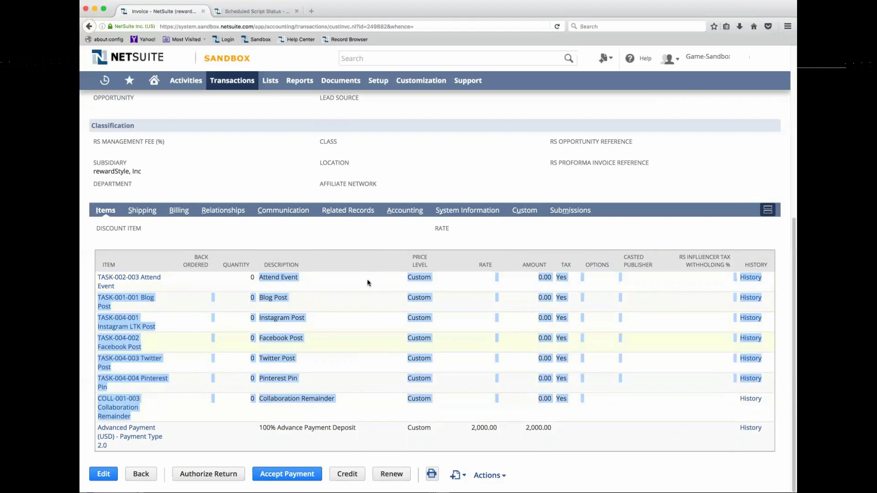
scroll(402, 233, up, 6)
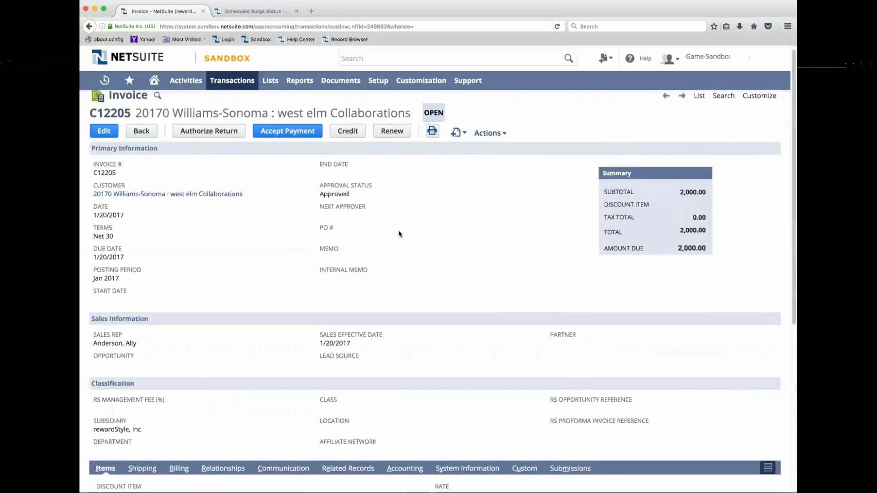
scroll(399, 233, down, 6)
drag(568, 429, 145, 436)
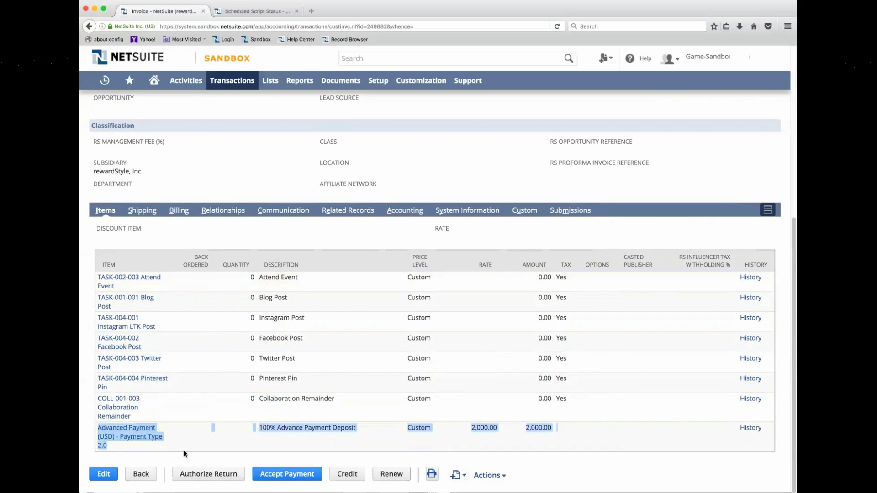
View the deposit invoice's GL impact and examine the posted debit and credit accounts
scroll(299, 464, up, 6)
mouse_move(485, 137)
click(491, 212)
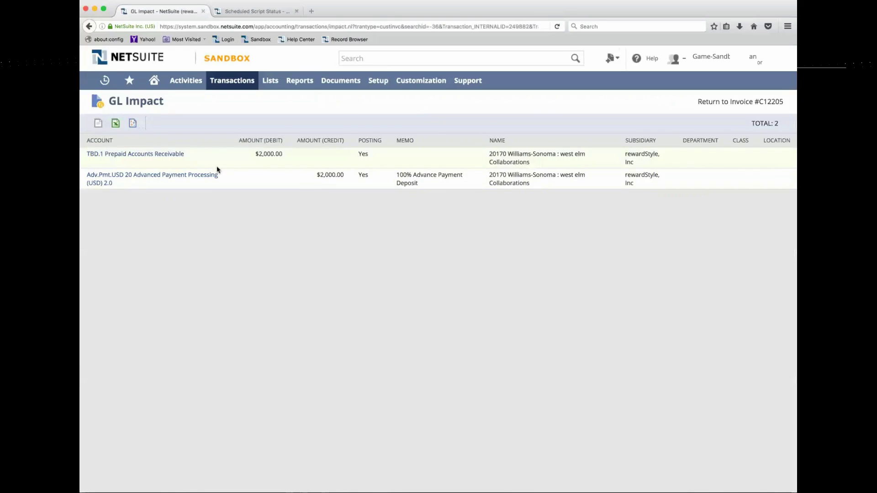
drag(303, 179, 345, 177)
click(329, 220)
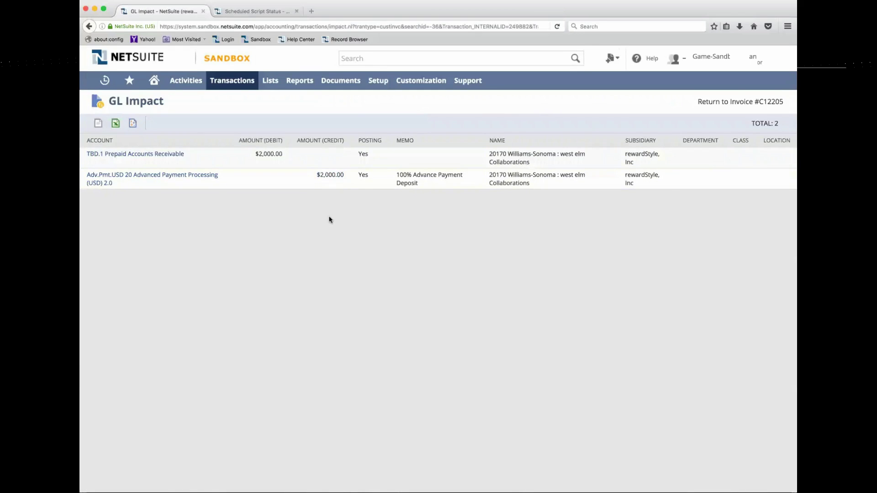
Return to the deposit invoice, accept its payment by Check with check number 44444, and save the payment
click(747, 103)
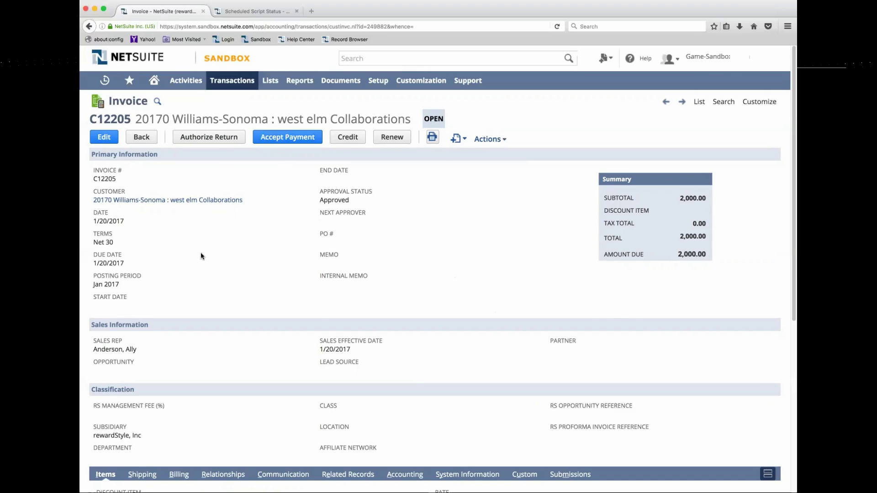
click(288, 137)
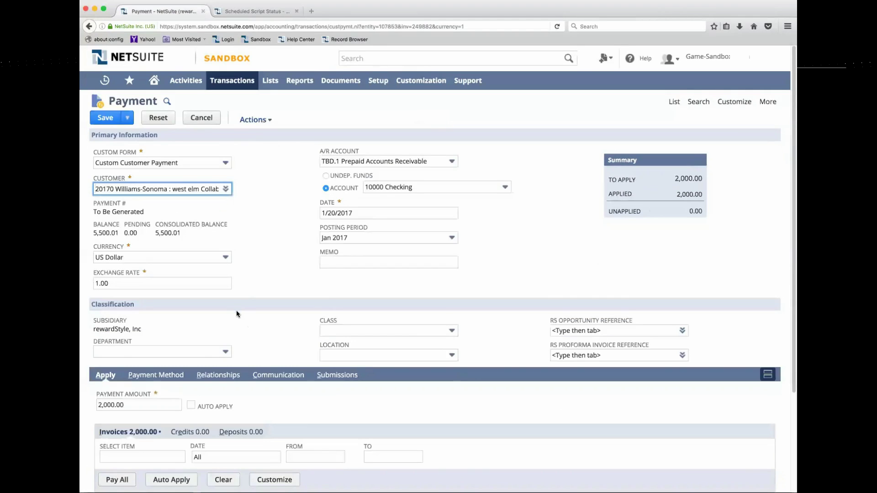
scroll(234, 308, down, 5)
click(165, 253)
click(136, 281)
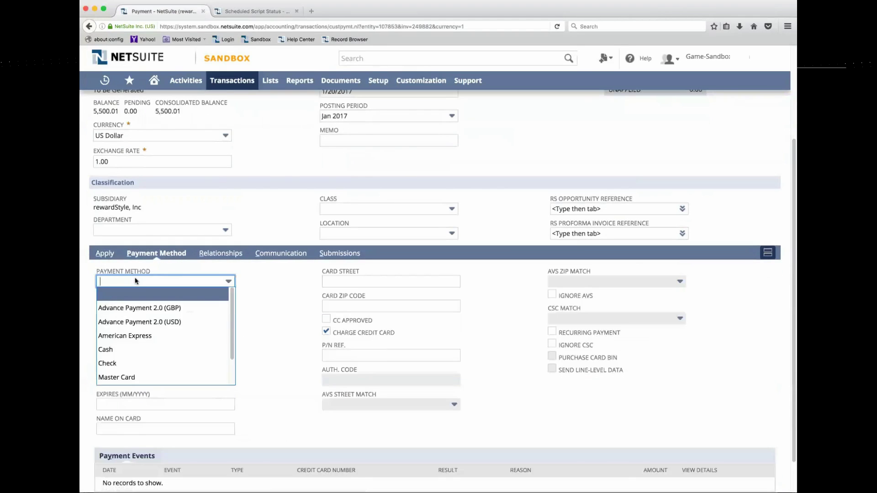
click(135, 338)
click(123, 302)
text(44444)
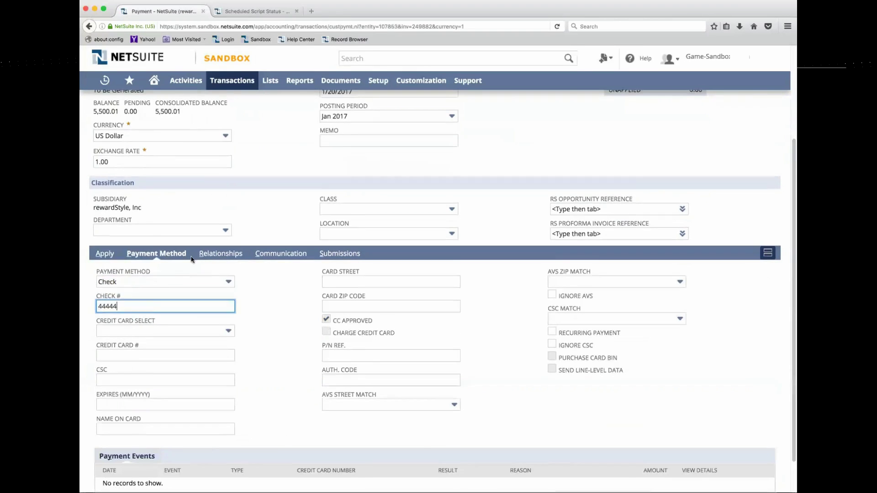
scroll(137, 205, up, 5)
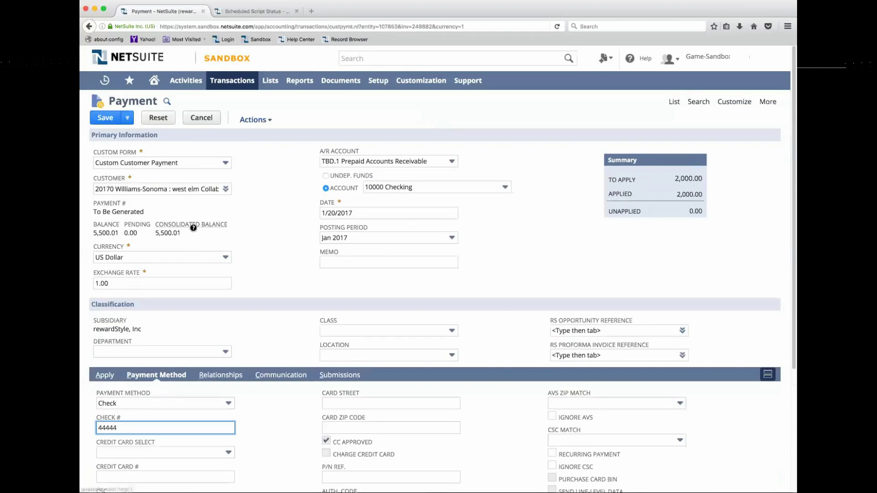
click(105, 118)
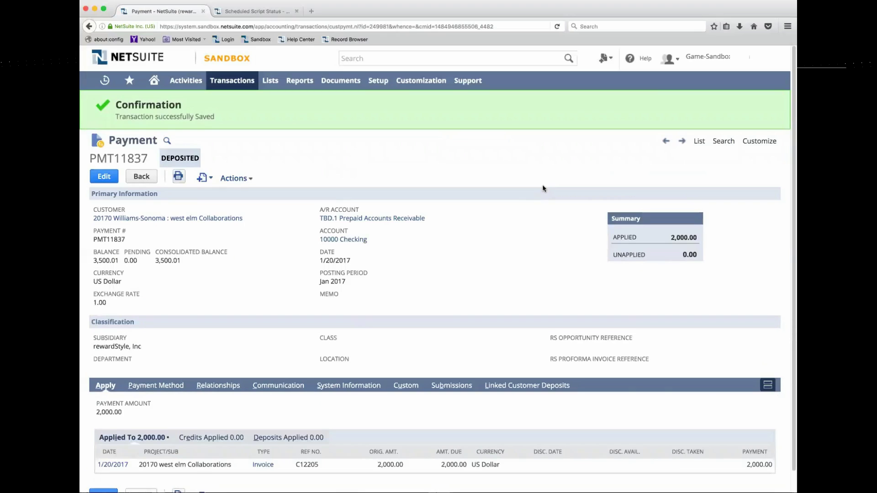
Refresh the saved payment and open its linked customer deposit
key(super+r)
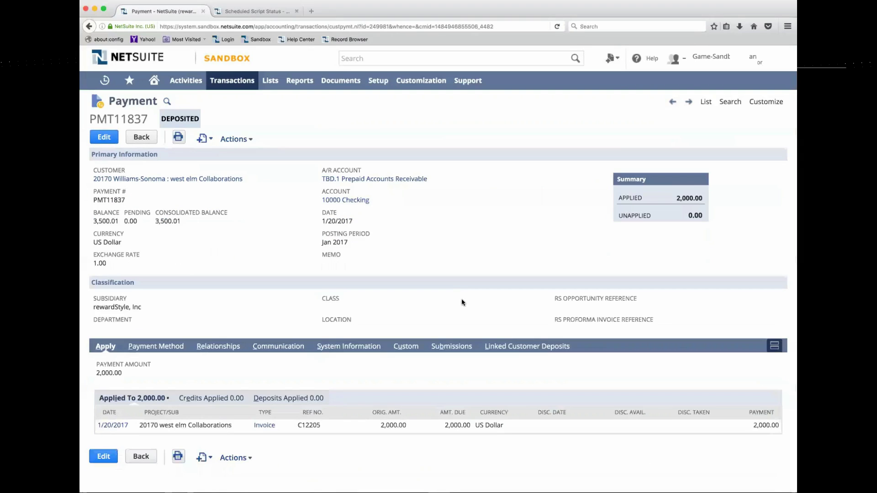
click(514, 347)
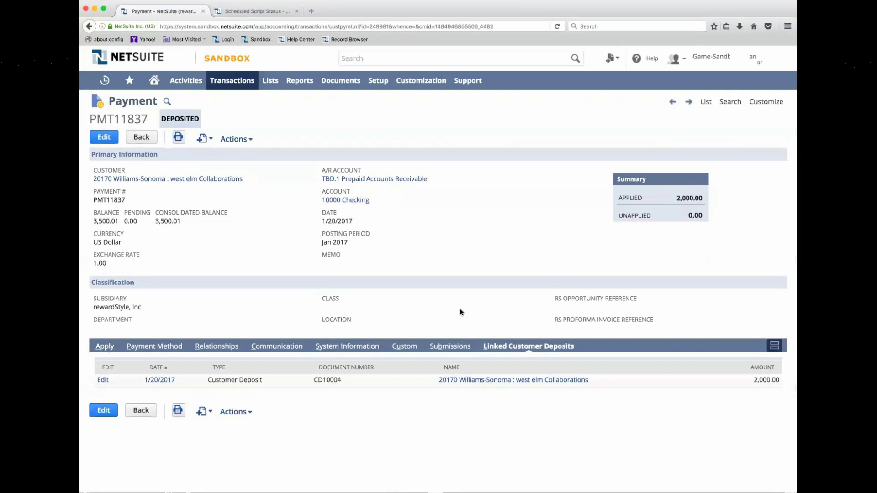
click(154, 383)
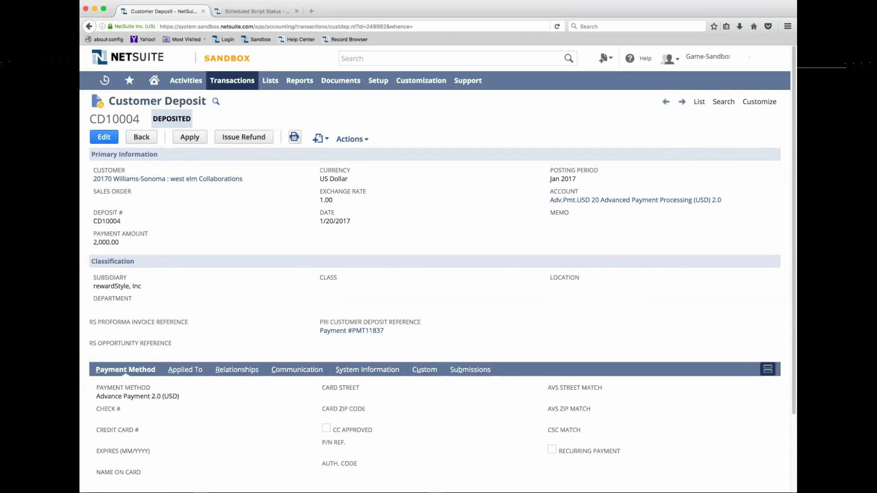
Open the customer record from the deposit and check the deposit balance in its financial information
click(208, 178)
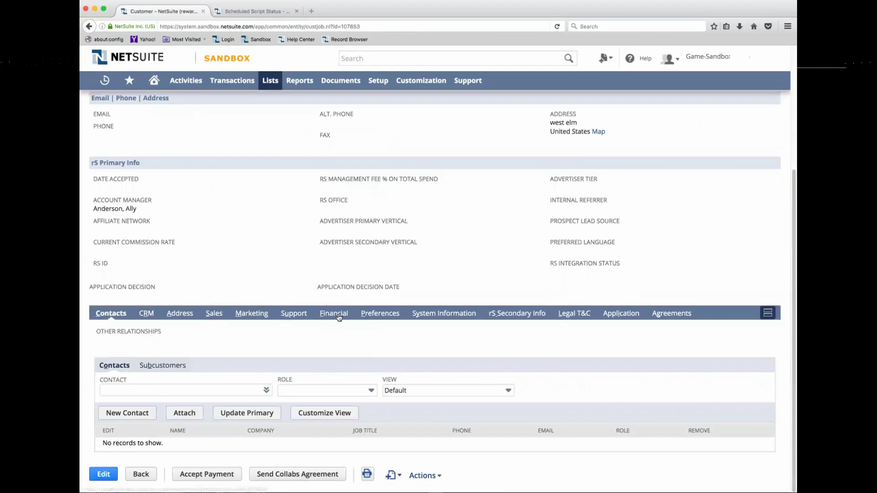
scroll(281, 348, down, 1)
drag(185, 395, 99, 384)
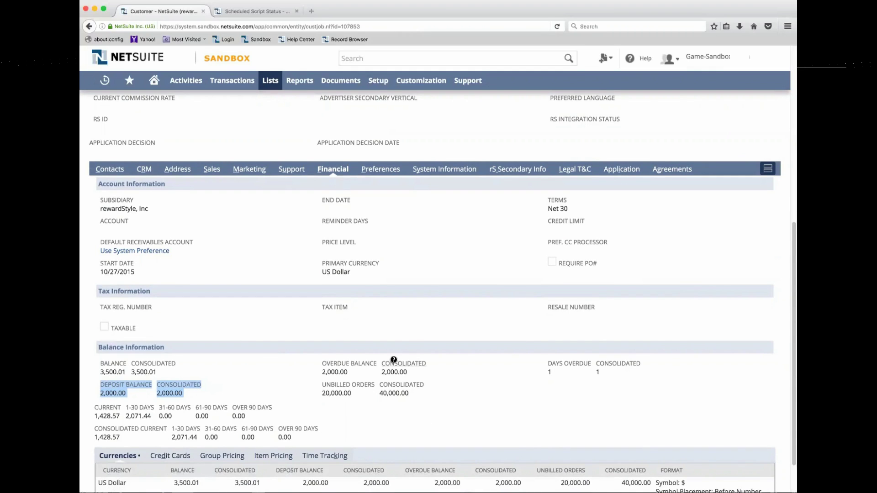
Reopen the Test Deposit Opp opportunity from the recent records, create a sales order from it and save the order
scroll(393, 355, up, 8)
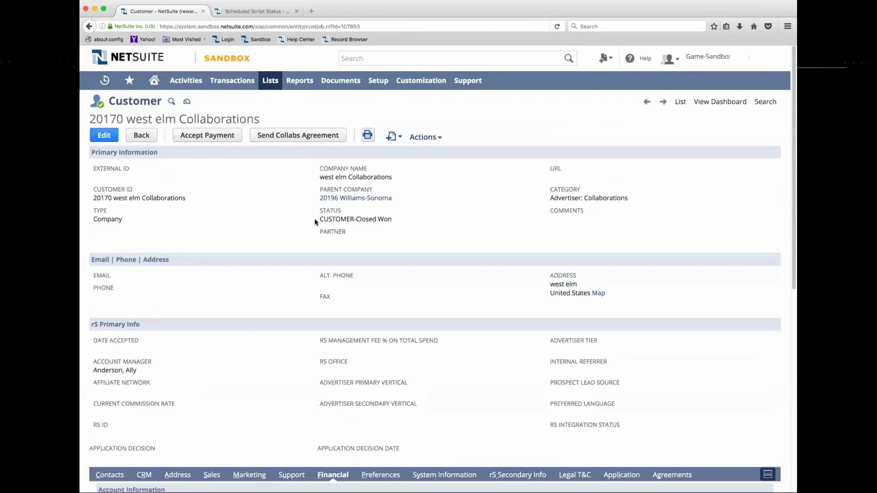
mouse_move(110, 84)
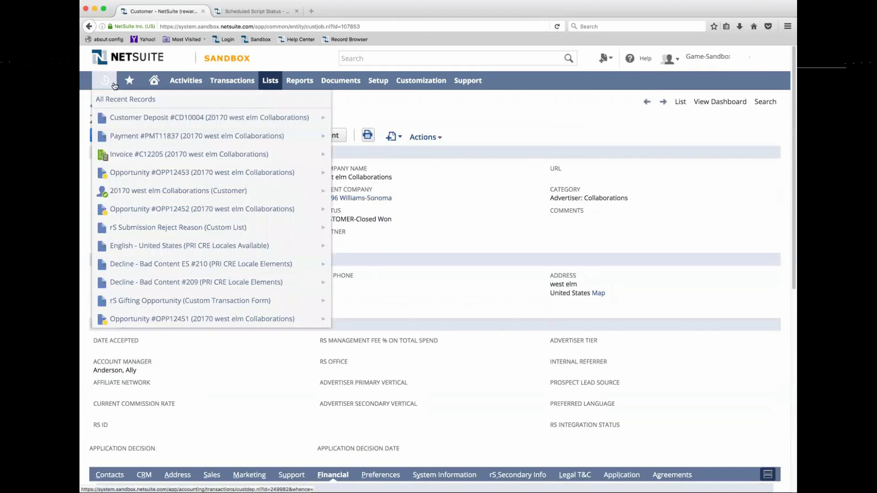
click(154, 171)
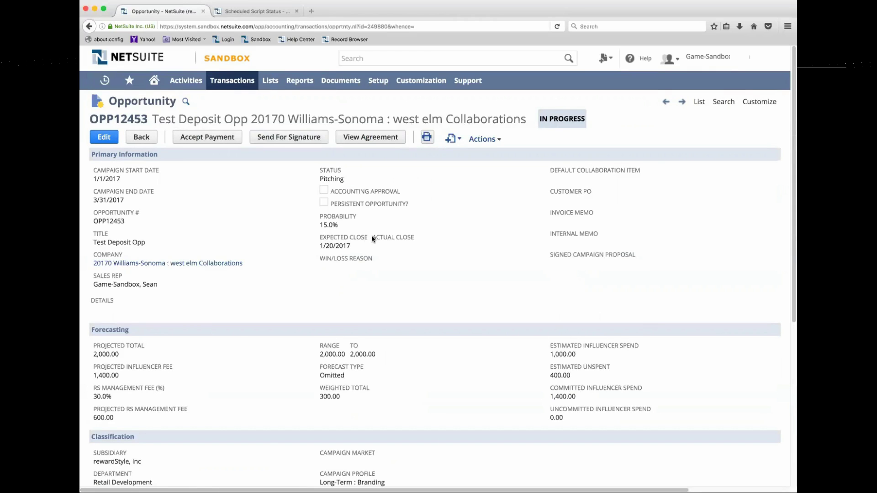
click(452, 138)
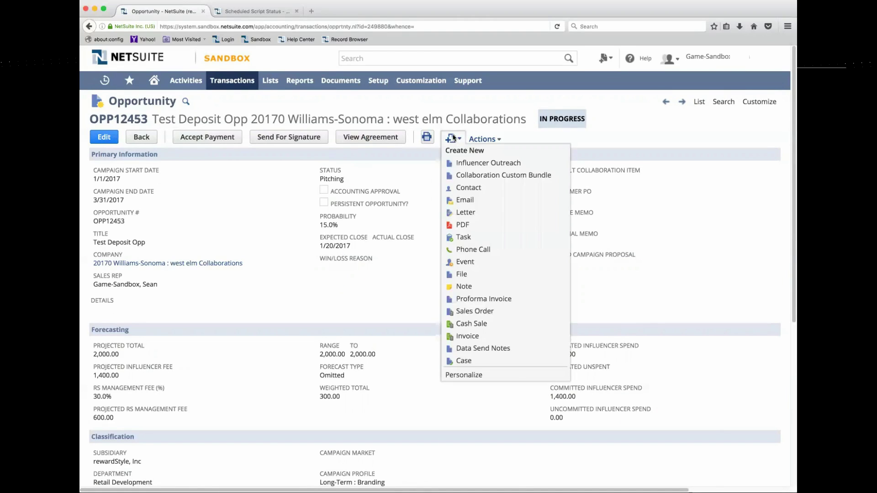
click(476, 311)
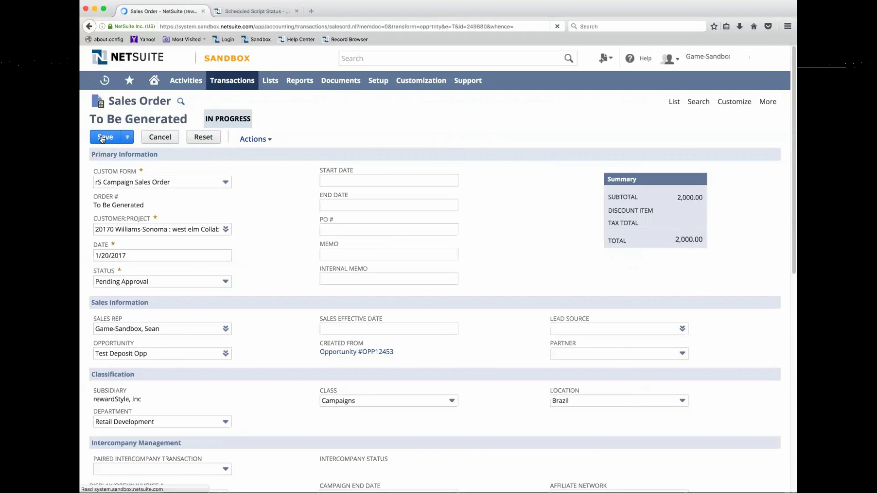
click(103, 138)
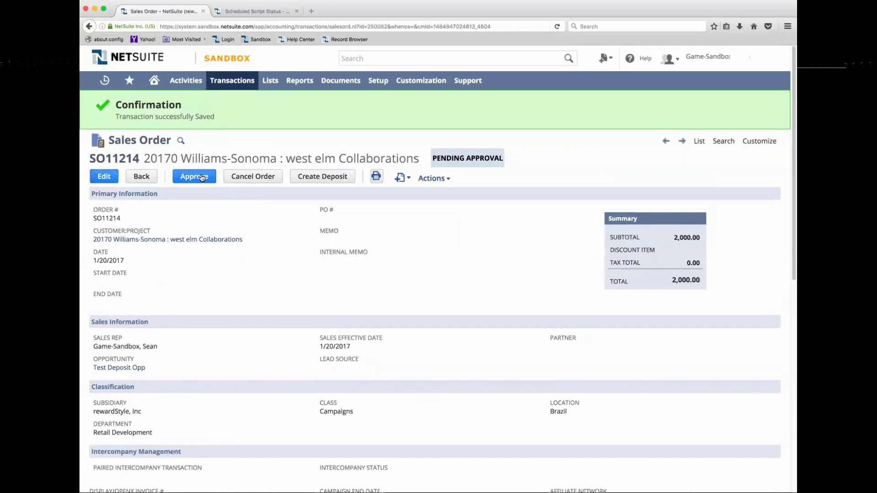
Approve the new sales order and save an item fulfillment for it
click(186, 178)
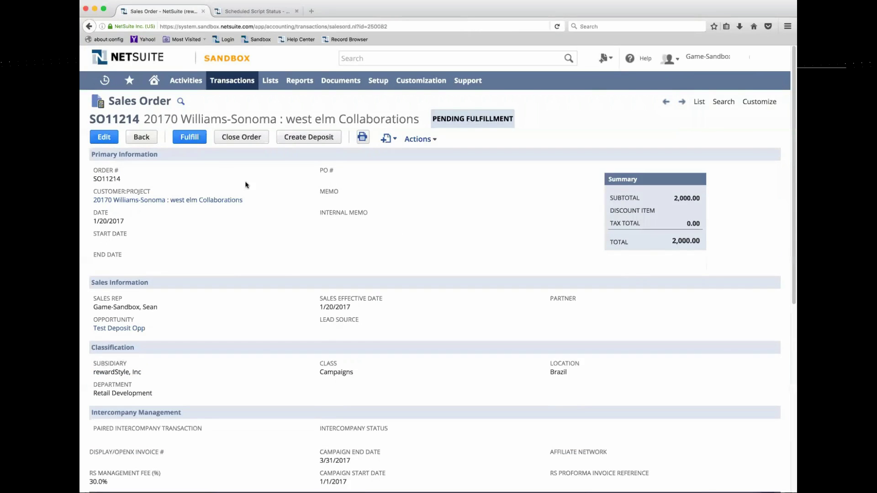
click(190, 137)
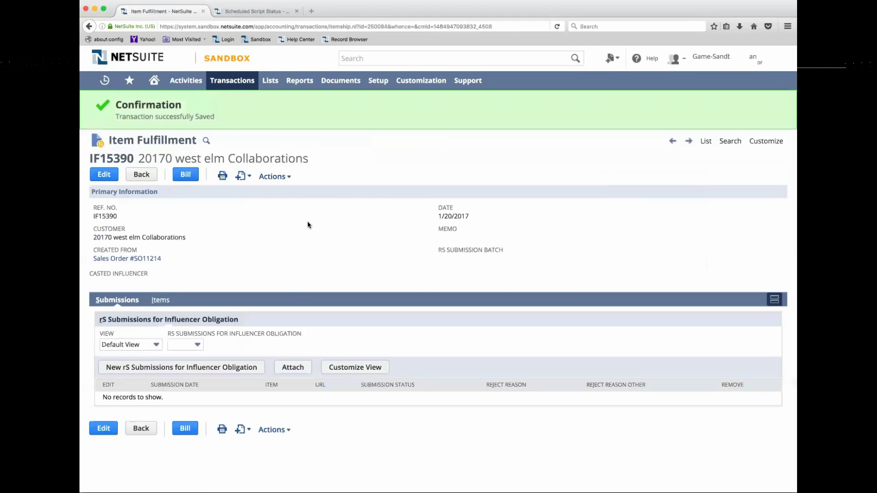
Return to the fulfilled sales order, bill it, and save the resulting invoice with its default values
click(141, 259)
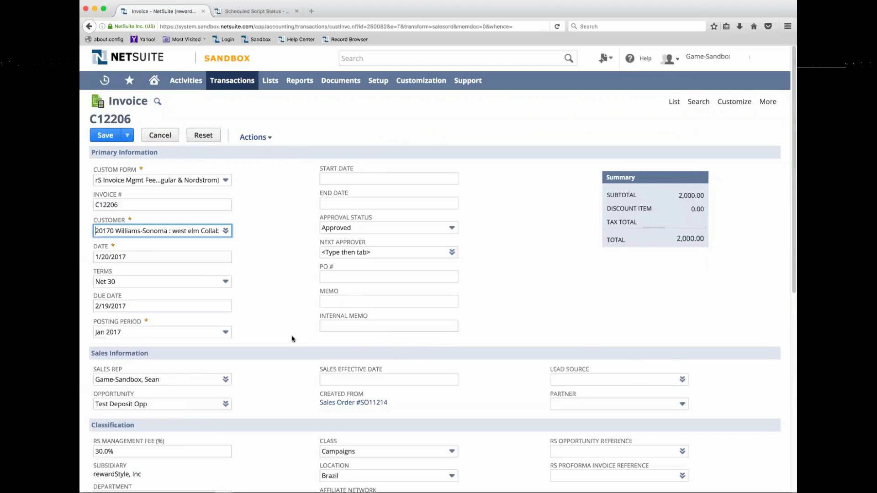
scroll(296, 336, down, 4)
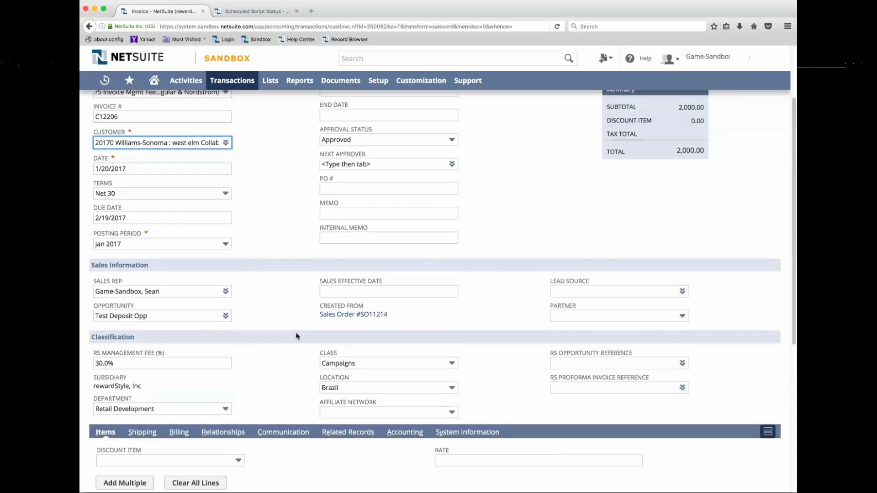
scroll(296, 337, up, 4)
click(105, 136)
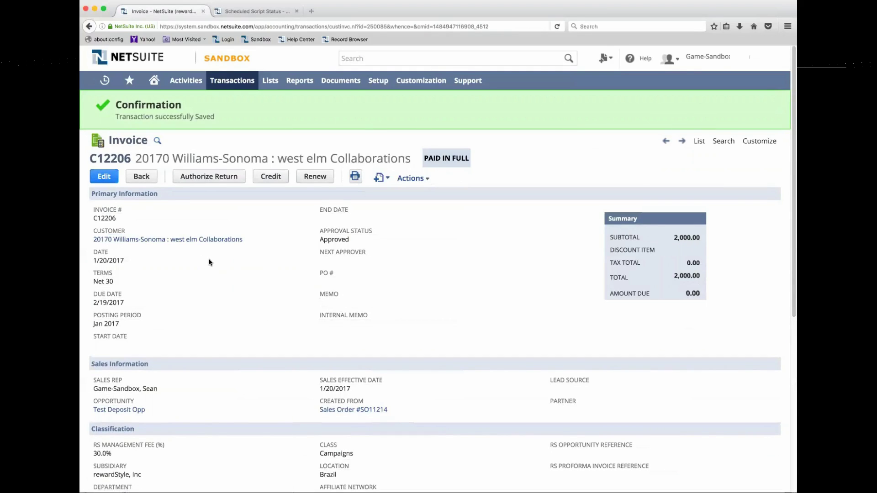
Check the saved invoice's total and amount due, and examine the payments applied to it in the related records
drag(674, 287, 605, 273)
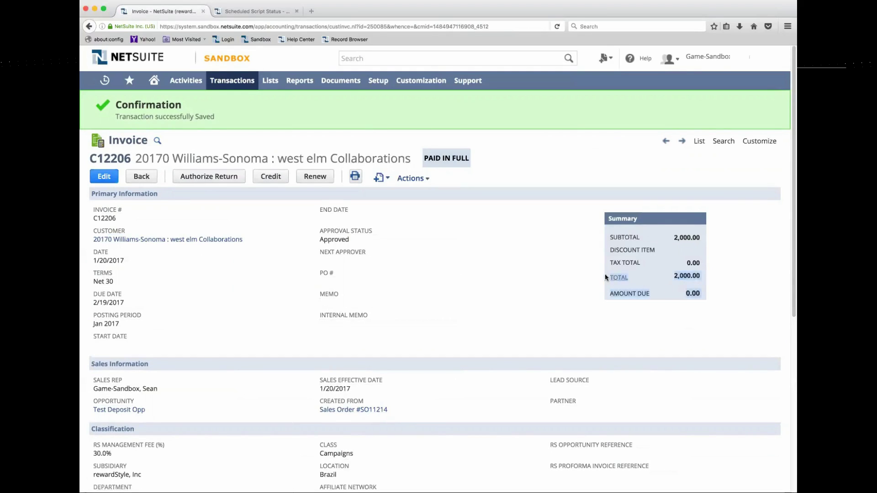
scroll(480, 303, down, 3)
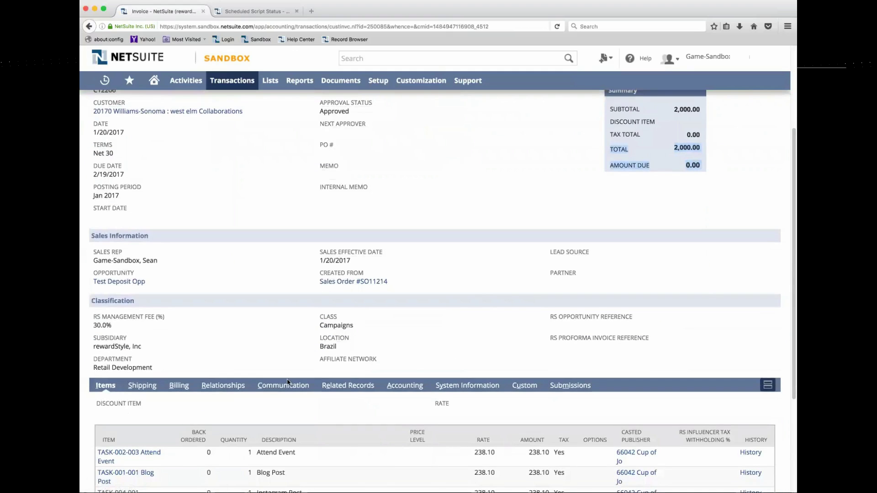
click(361, 387)
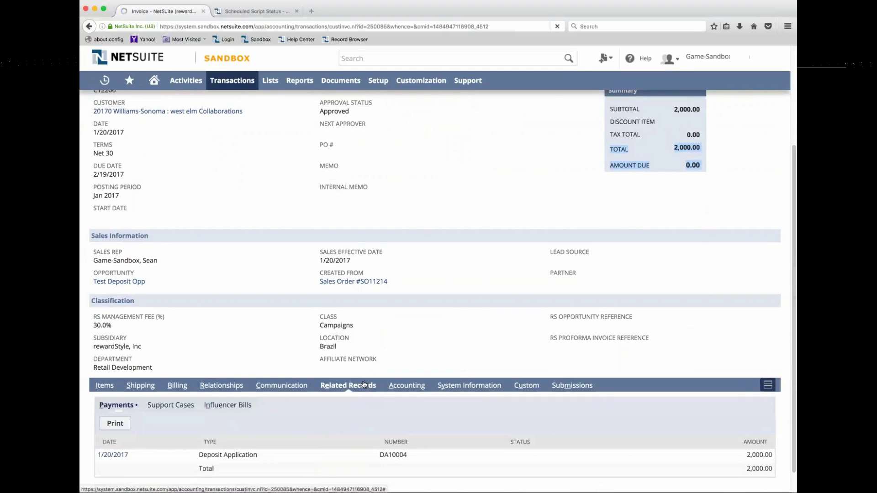
scroll(247, 438, down, 1)
drag(196, 431, 259, 430)
scroll(640, 384, up, 5)
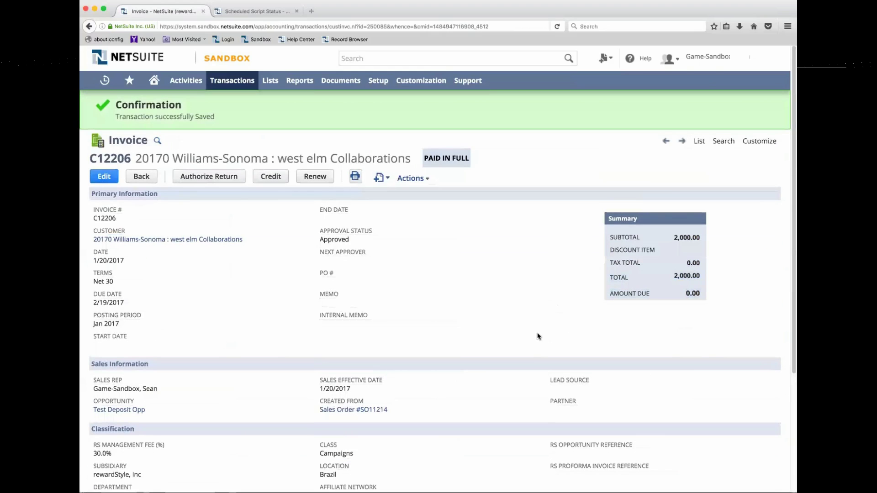